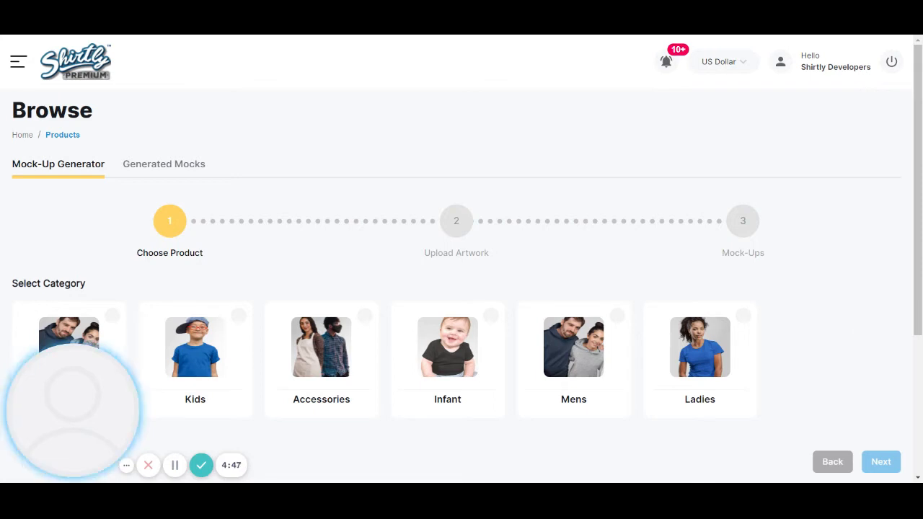
Choose the Unisex category and the CANADA Unisex T-Shirt - Gildan Softstyle 64000 (CA) for the mock-up.
scroll(383, 481, down, 2)
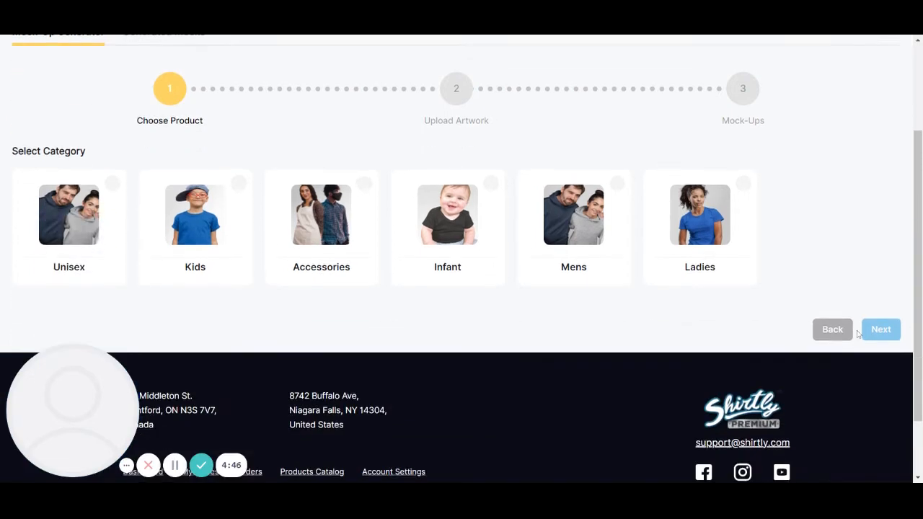
click(74, 224)
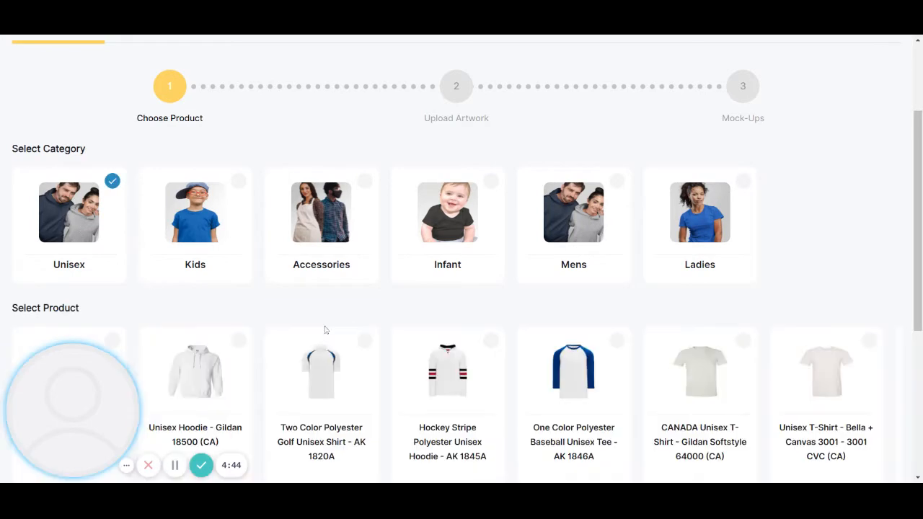
click(716, 383)
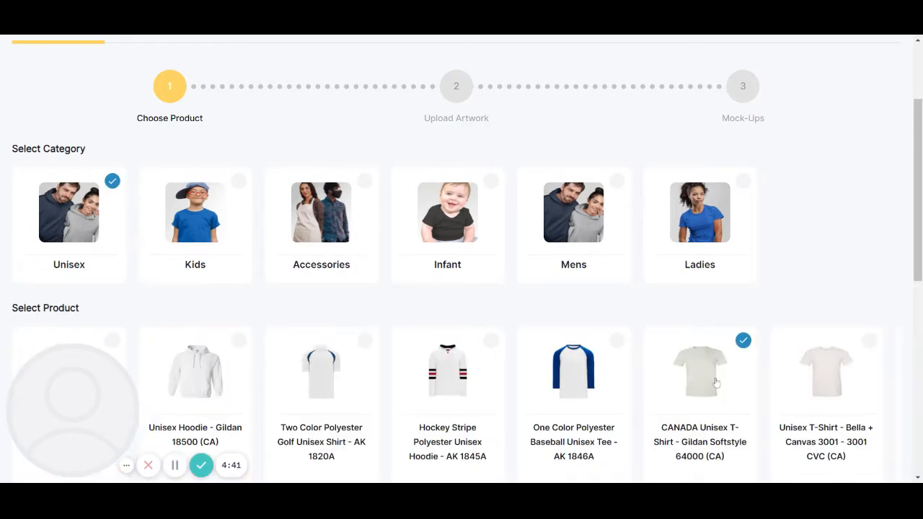
Select the Royal and Red product colors and proceed to the artwork upload stage.
scroll(715, 381, down, 5)
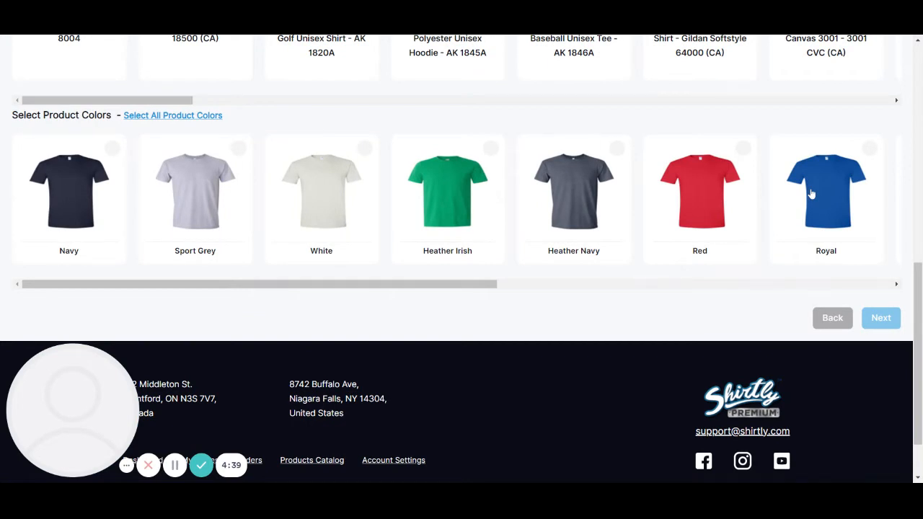
click(811, 194)
click(713, 200)
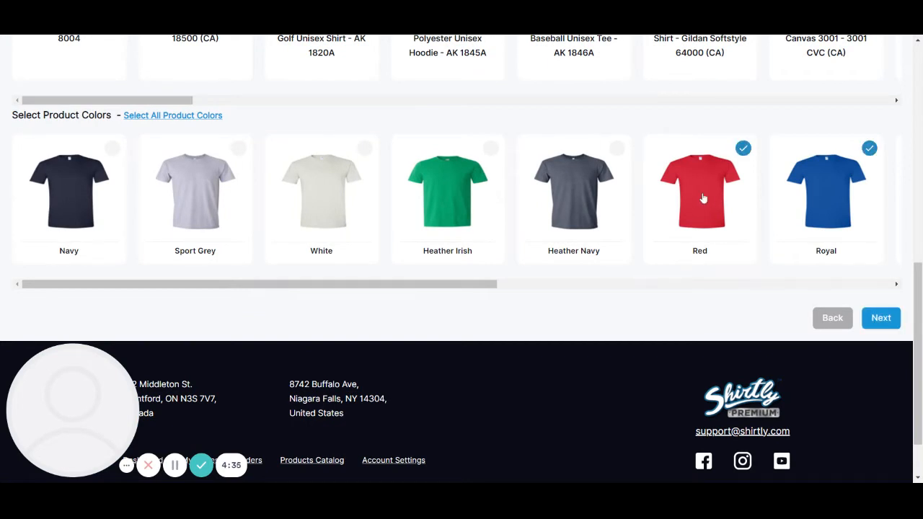
click(881, 320)
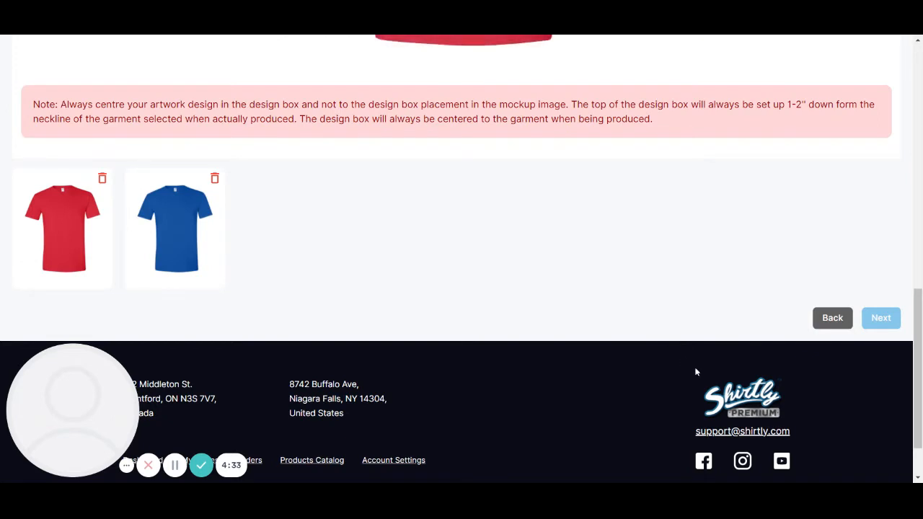
Switch the artwork editor for the DTG mock-up to the Advanced Tool.
scroll(692, 361, up, 4)
scroll(697, 372, up, 4)
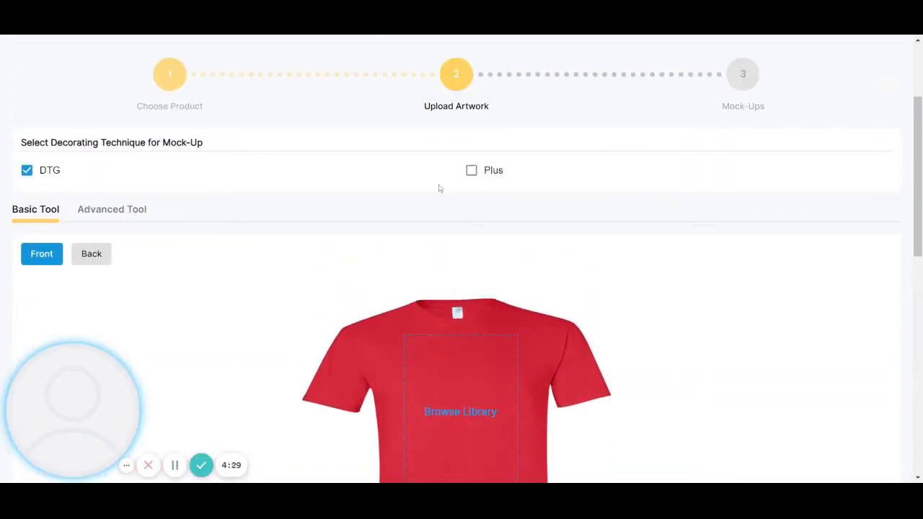
mouse_move(44, 388)
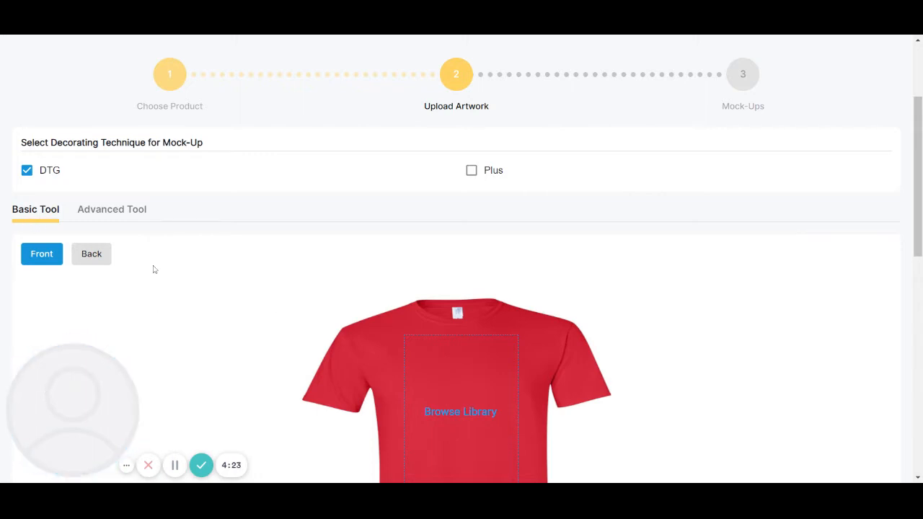
click(113, 211)
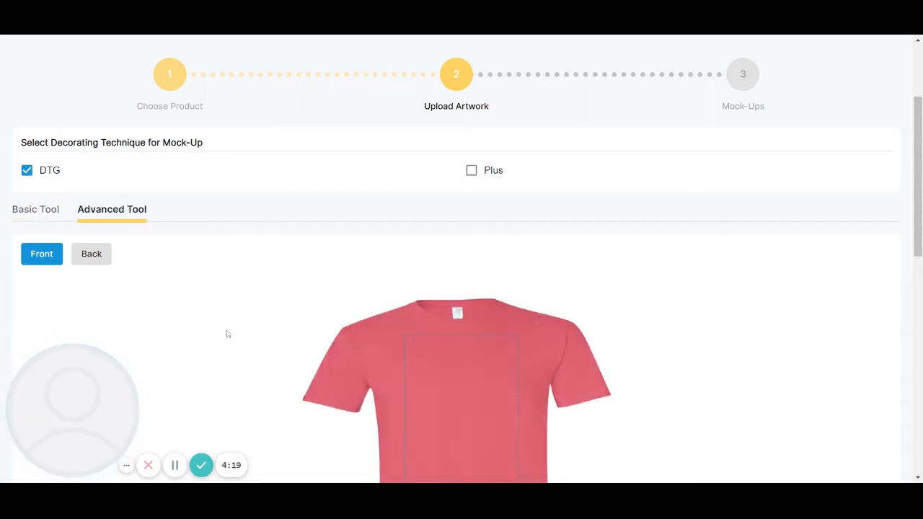
Look through the user and advanced art files in the design library and add the color wheel image to the shirt front.
scroll(229, 332, down, 2)
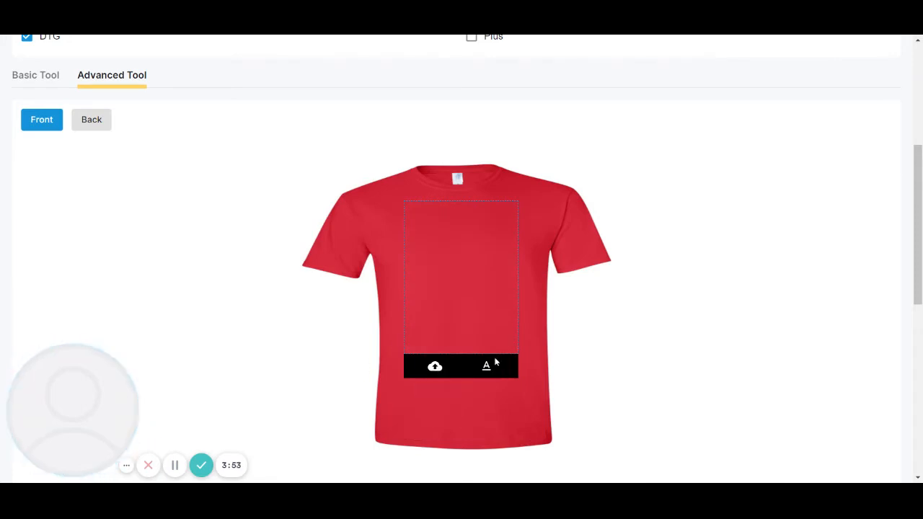
click(434, 369)
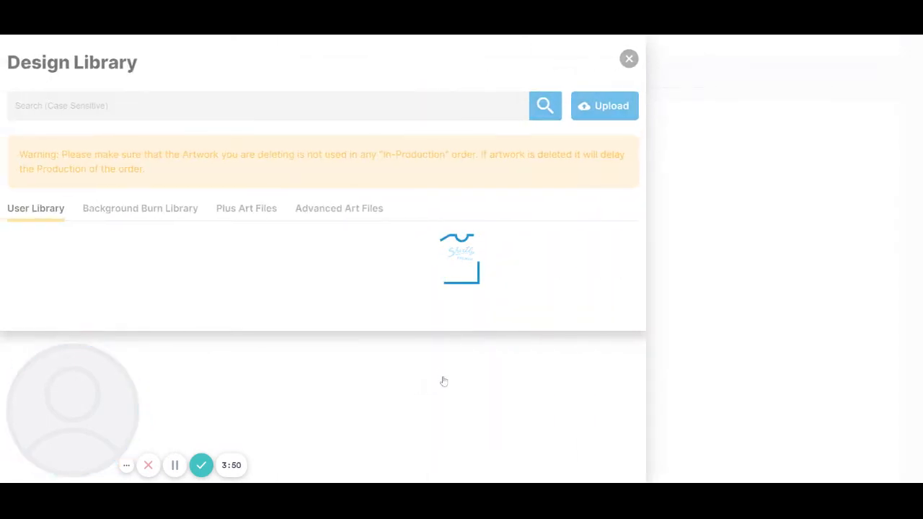
scroll(436, 361, down, 1)
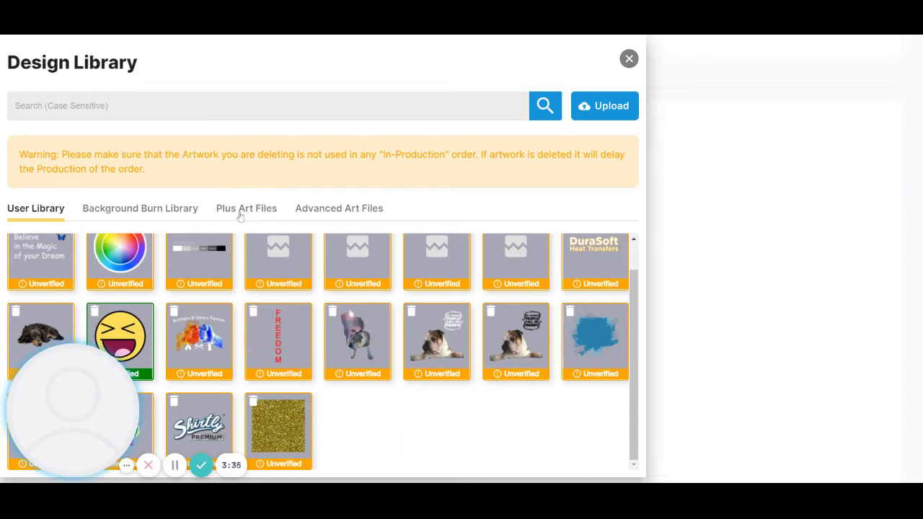
click(327, 209)
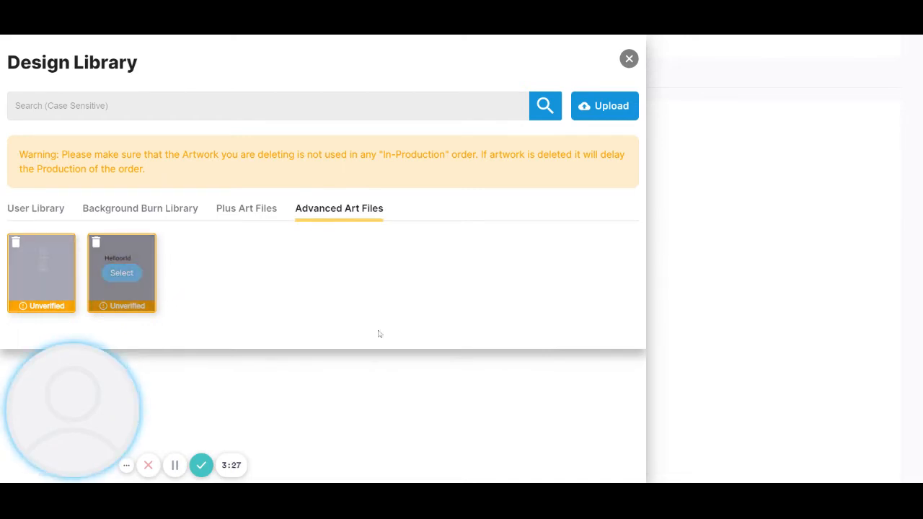
click(40, 212)
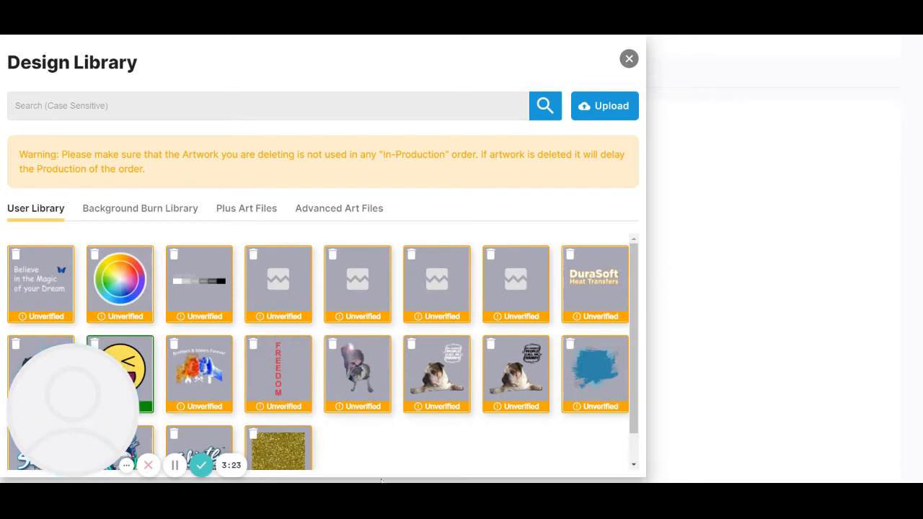
click(121, 289)
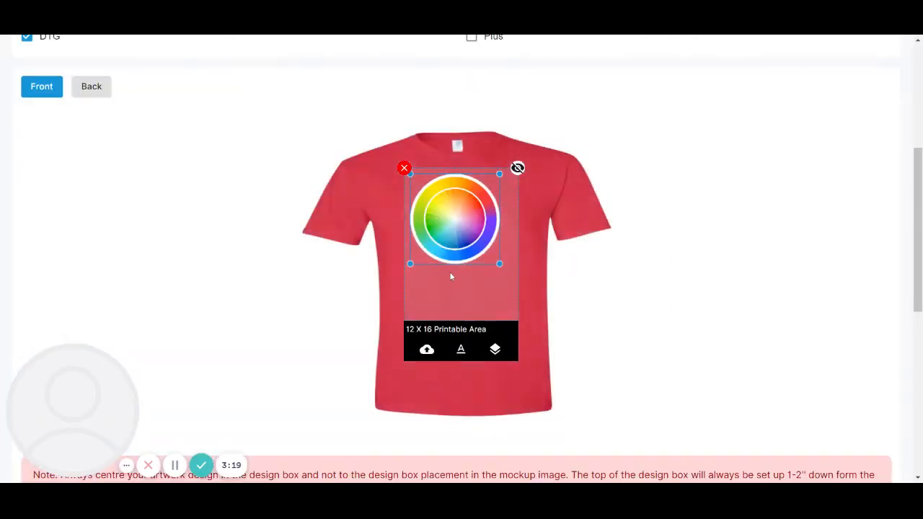
Shrink the color wheel to about 7.8 inches wide and move it to the lower part of the printable area.
drag(456, 241, 462, 262)
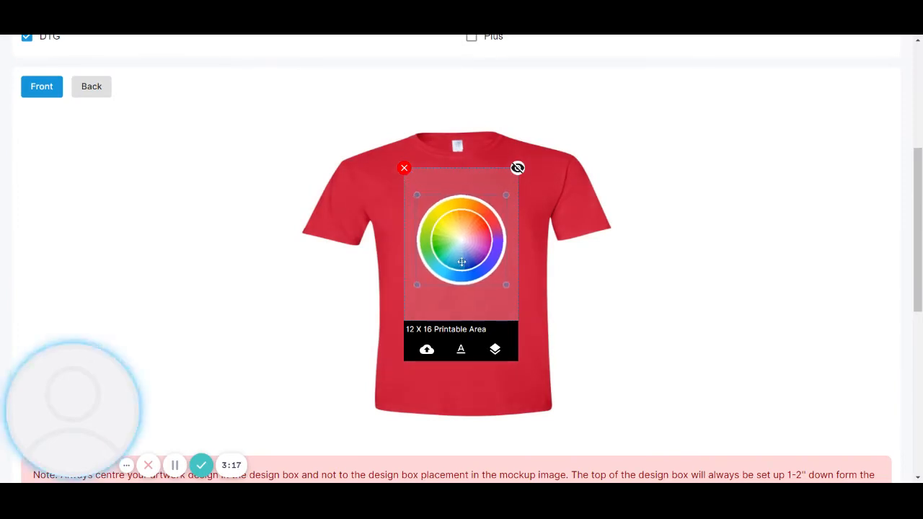
drag(505, 285, 483, 261)
drag(448, 232, 462, 278)
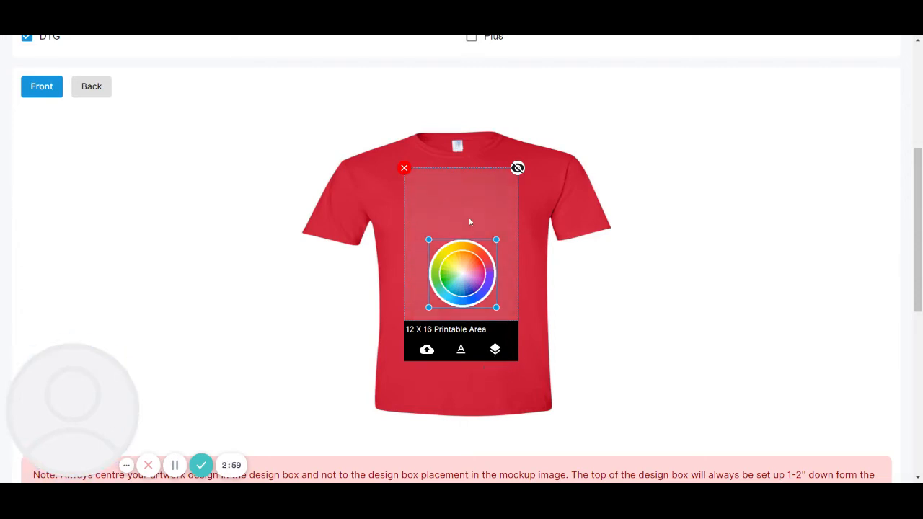
Compose the text "Shirtly" in bold Bebas Neue with the purple color #cc59f7.
click(461, 351)
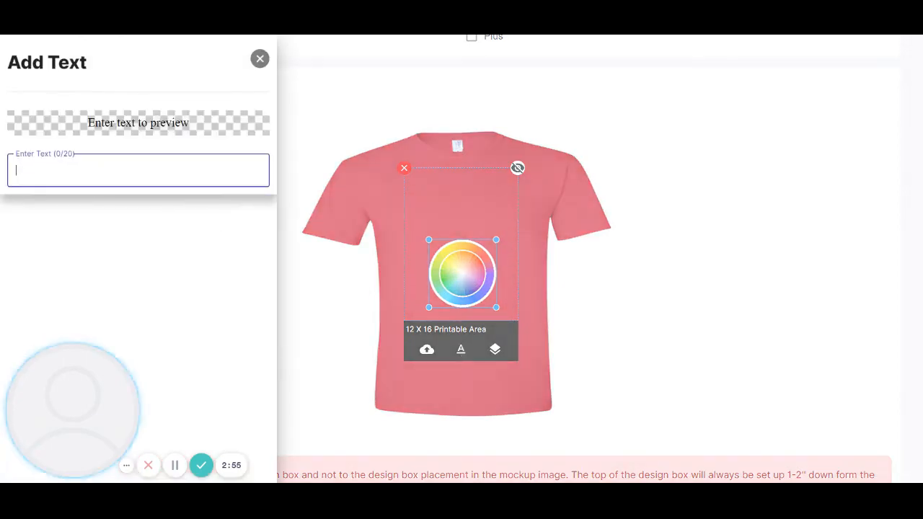
text(Sh)
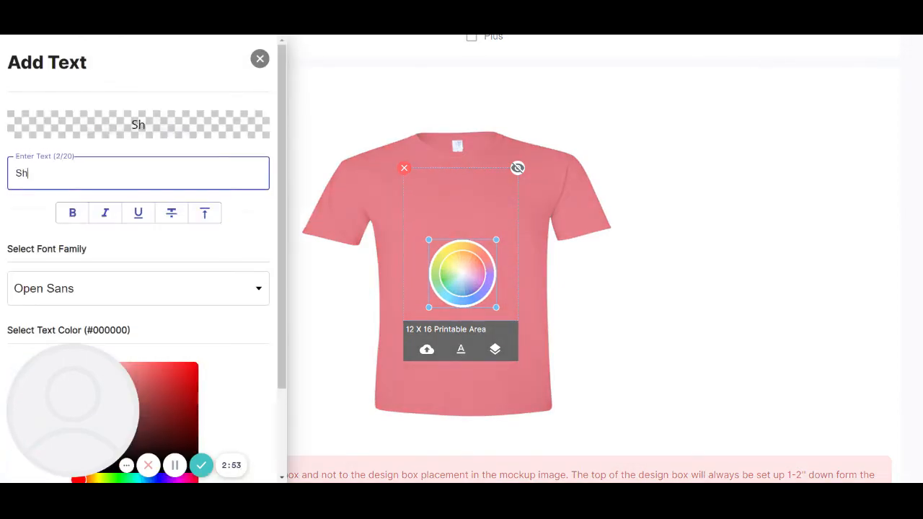
text(irtly)
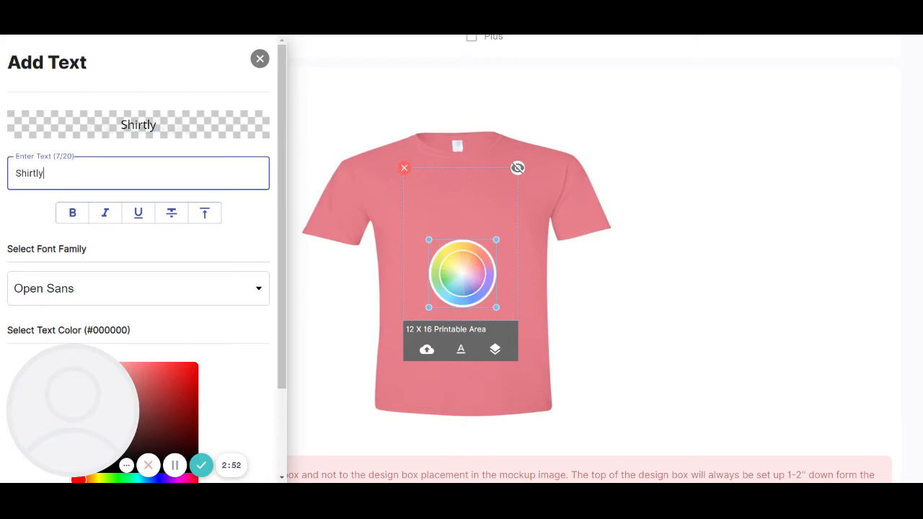
click(71, 214)
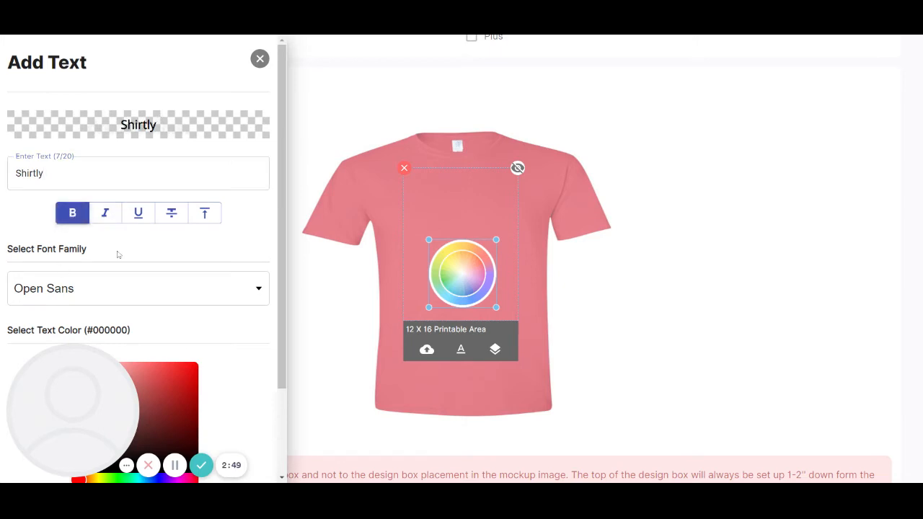
scroll(118, 254, down, 3)
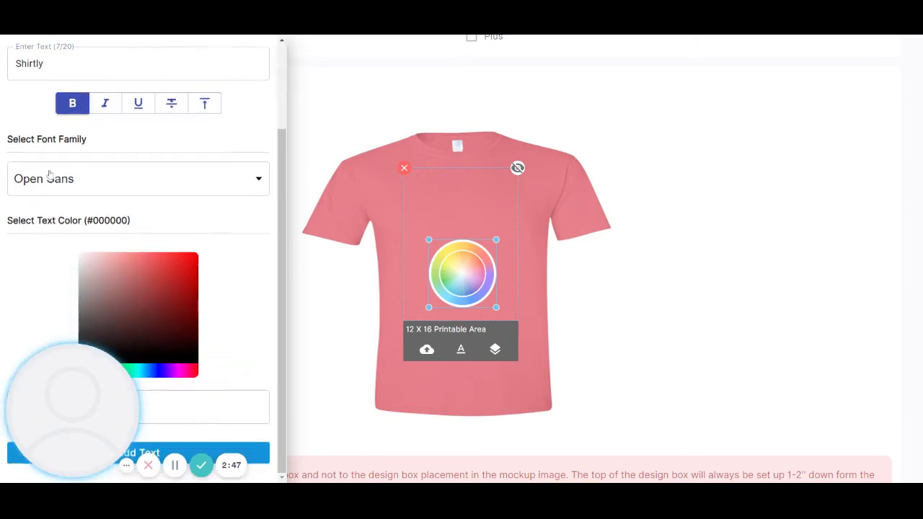
click(49, 174)
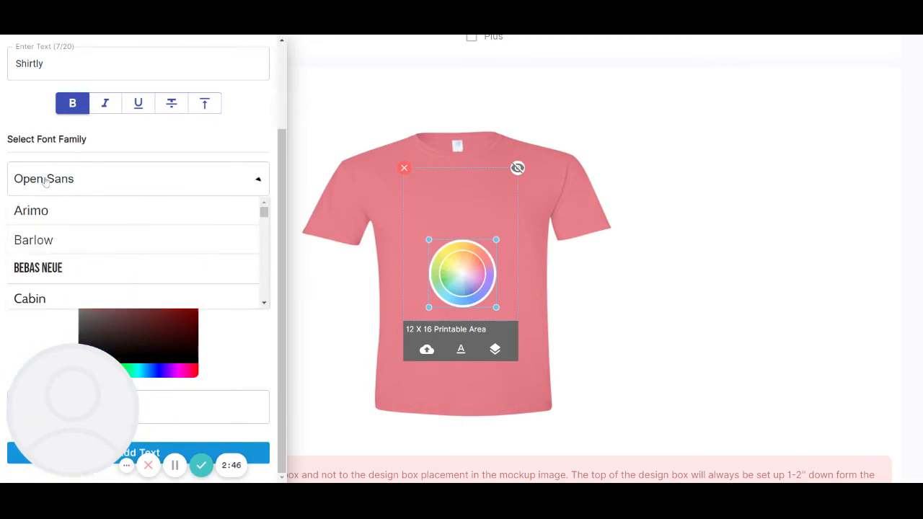
click(53, 267)
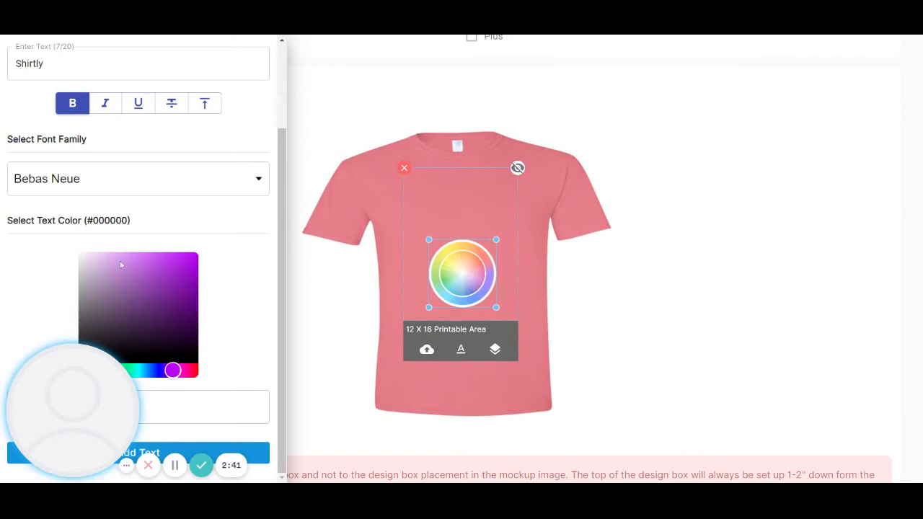
click(156, 257)
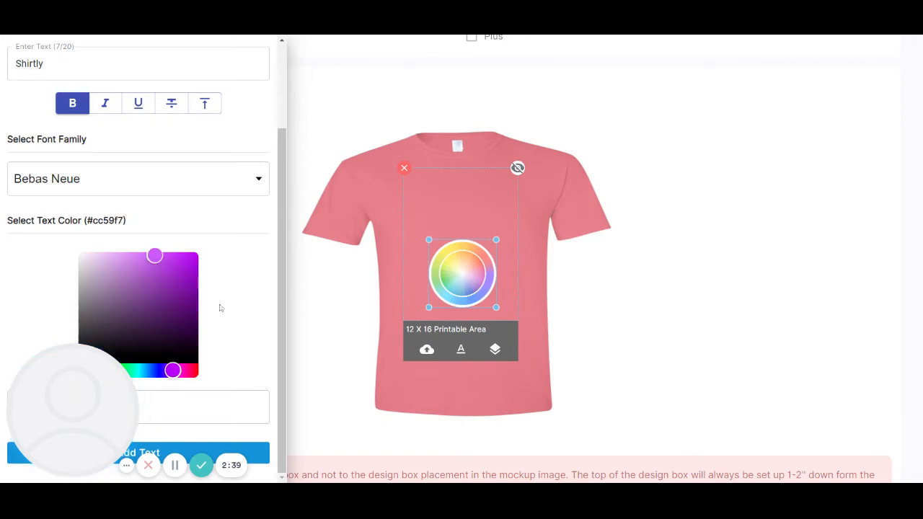
Add the text to the shirt and place it centered above the color wheel, enlarged to about 6.1 inches wide.
click(180, 453)
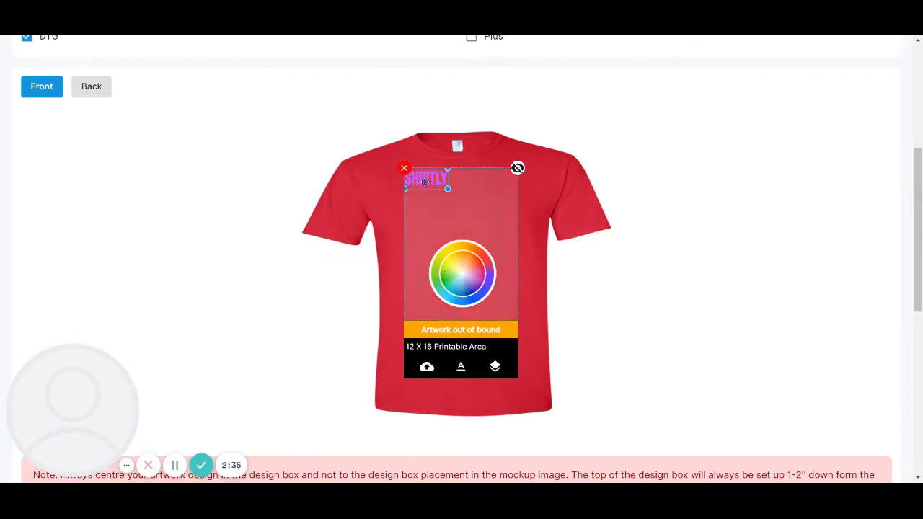
drag(425, 179, 488, 208)
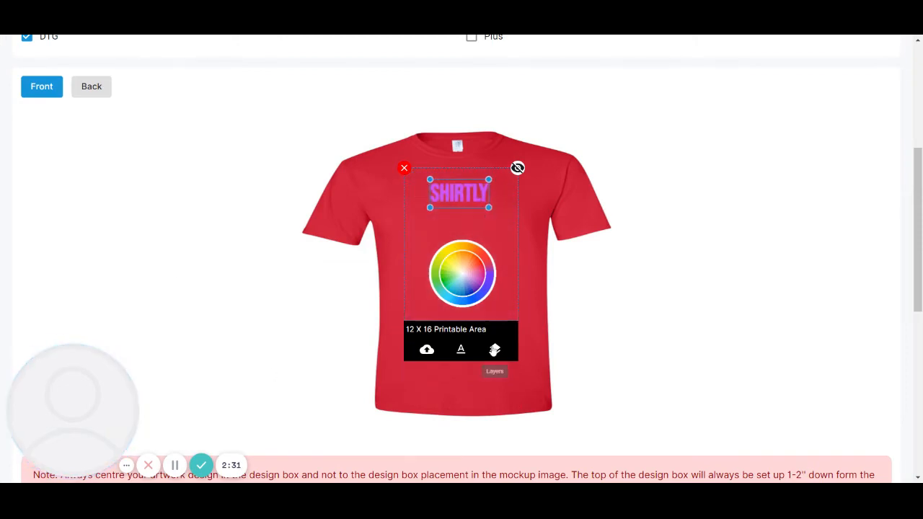
Add the French bulldog image from the Background Burn Library, shrunk and positioned between the text and the color wheel.
click(426, 350)
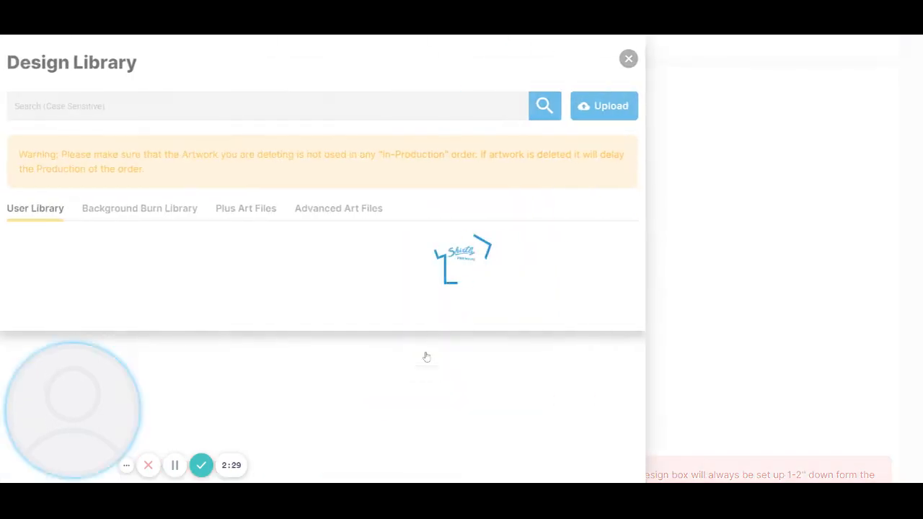
click(137, 209)
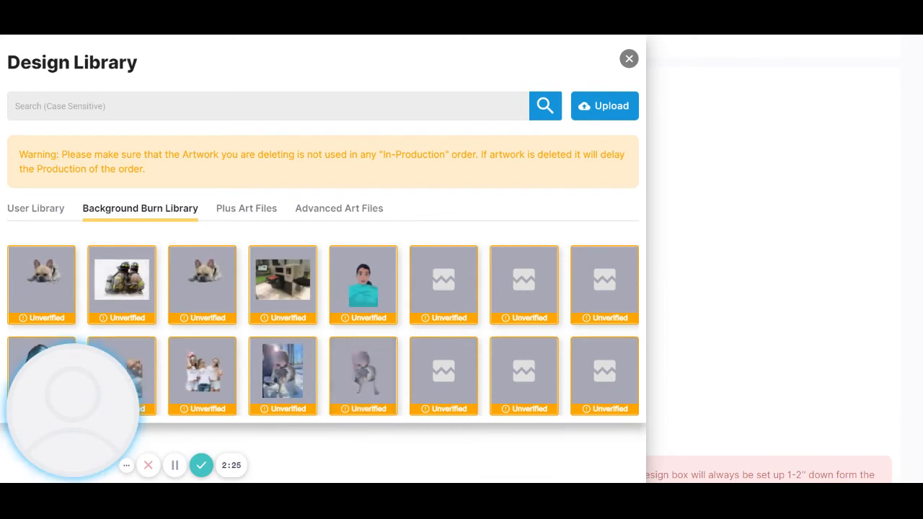
click(205, 287)
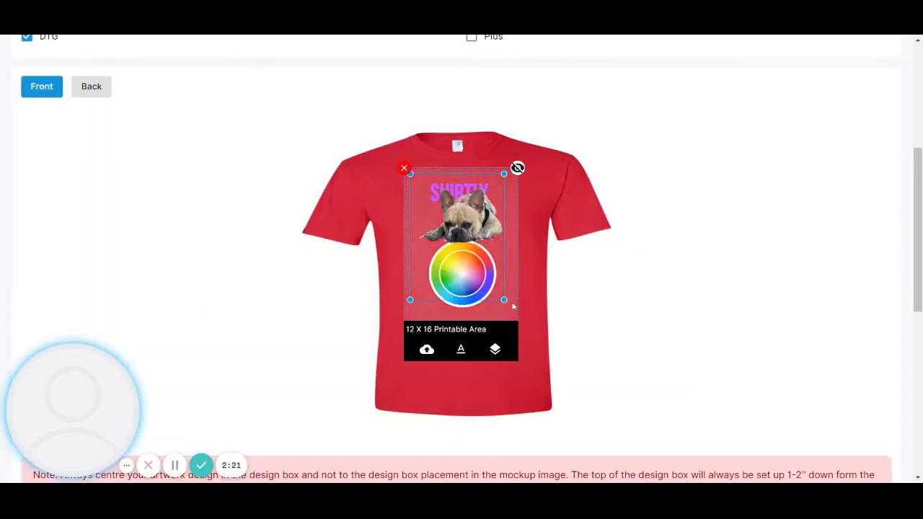
drag(505, 300, 468, 266)
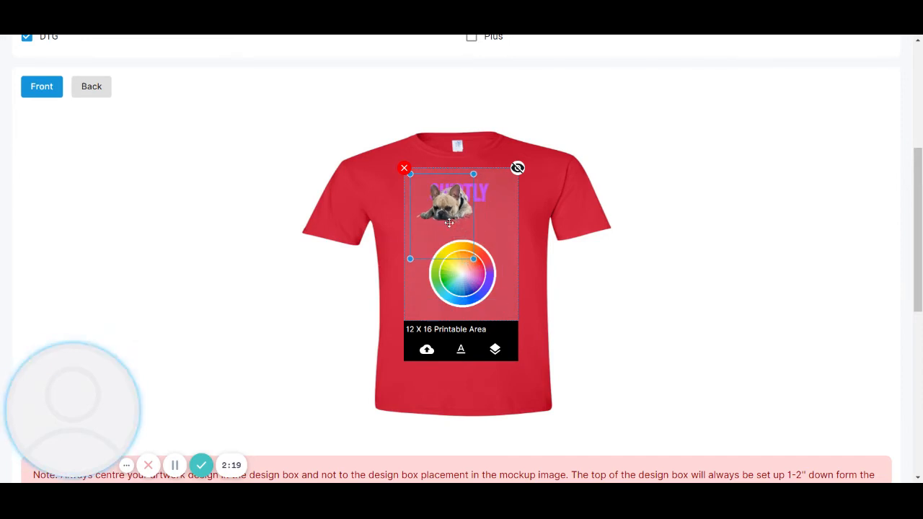
drag(446, 220, 459, 238)
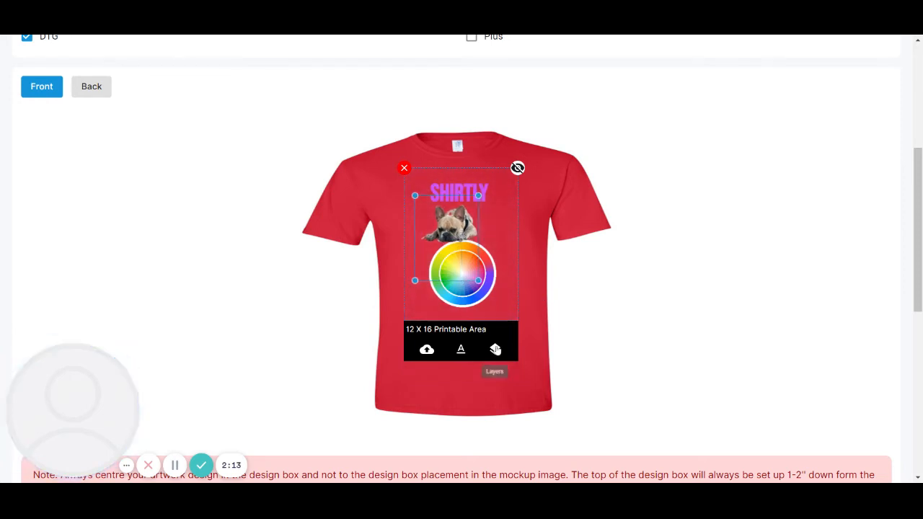
Preview the shirt without the design box, and open the front layers with the color wheel selected.
click(518, 168)
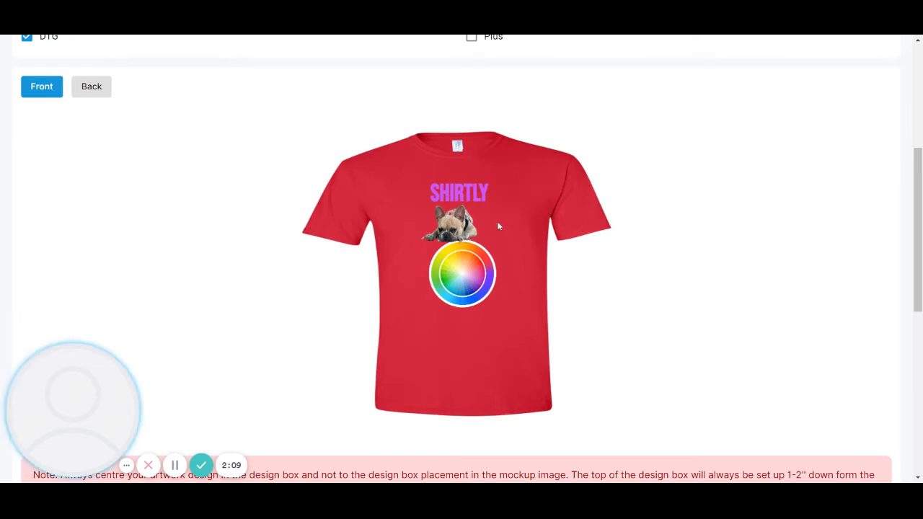
click(490, 278)
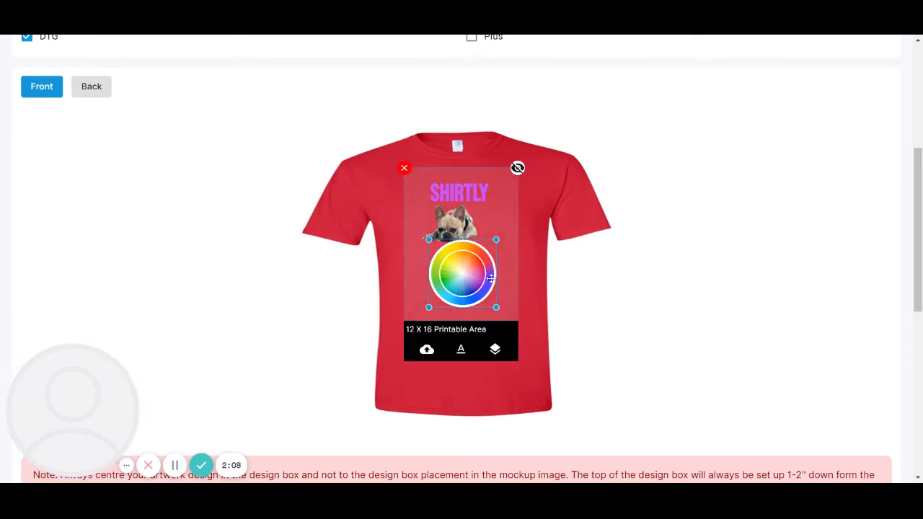
click(497, 352)
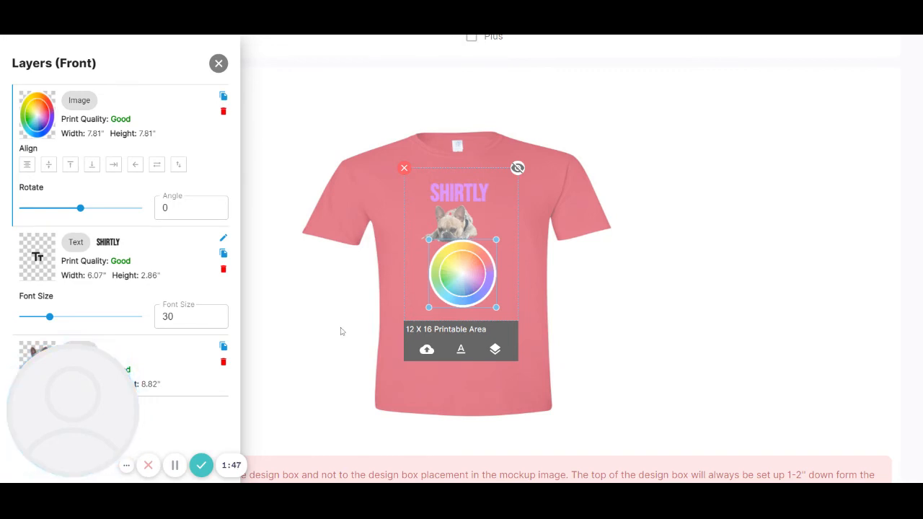
Close the front layers, check the shirt without the design box, and proceed to saving the advanced art file.
click(302, 330)
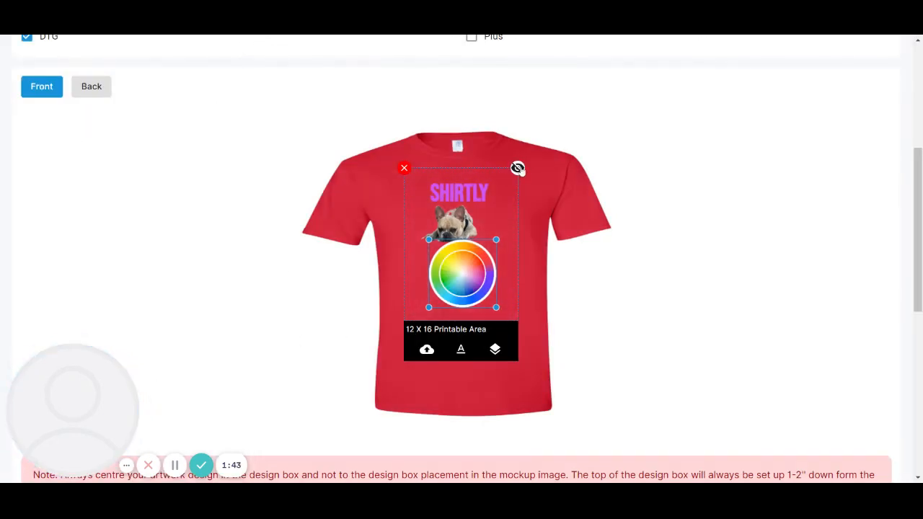
scroll(648, 248, down, 3)
scroll(648, 249, up, 3)
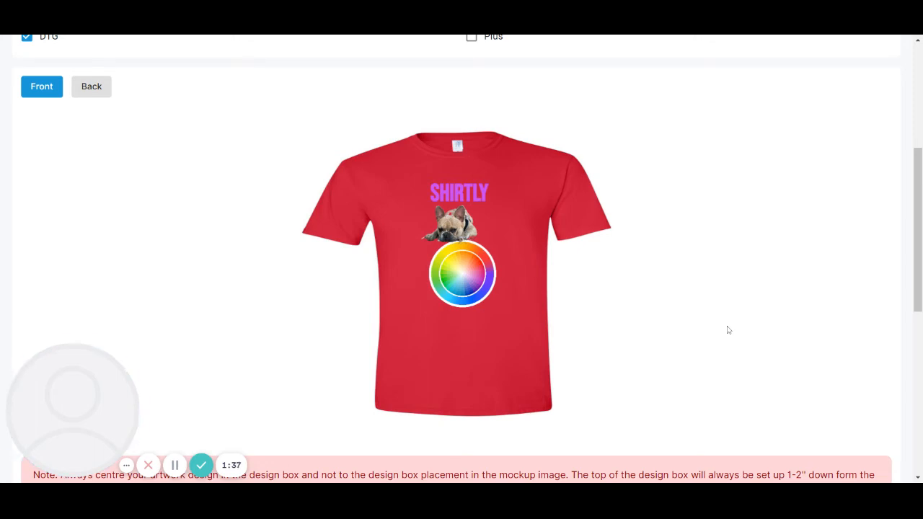
scroll(739, 326, down, 8)
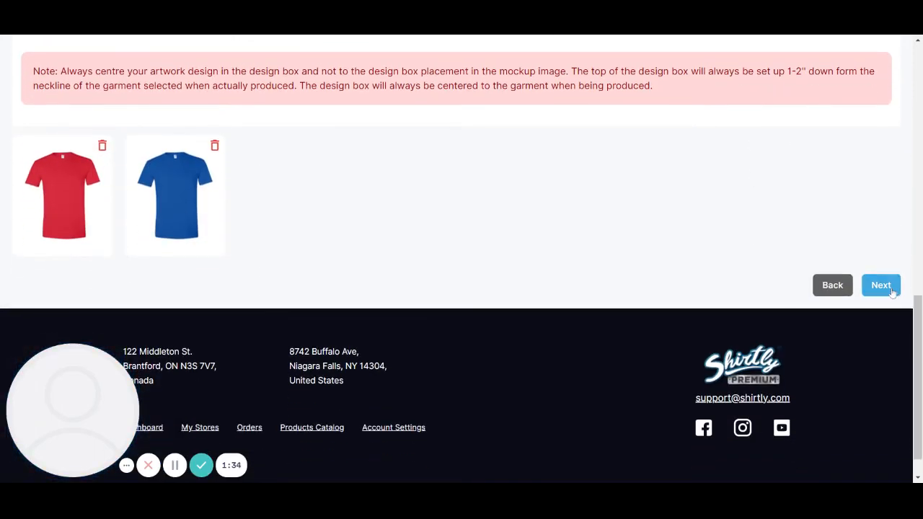
click(881, 288)
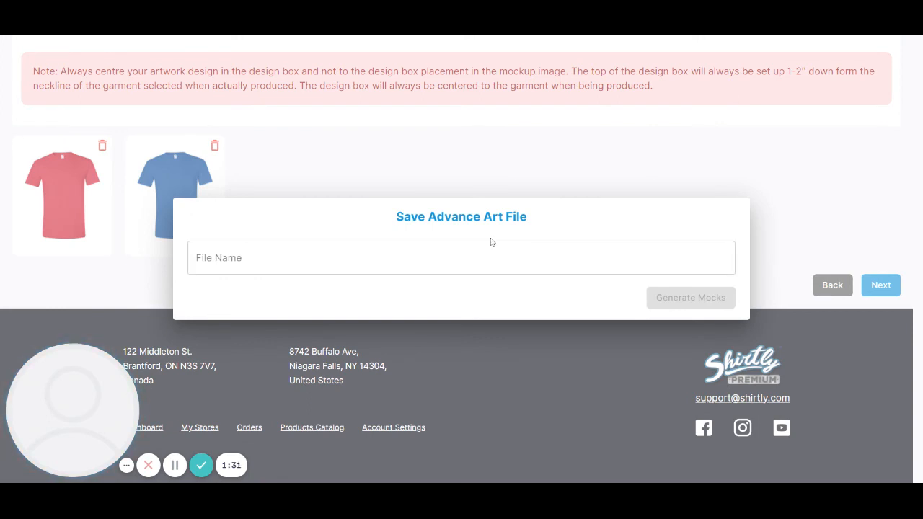
Name the advanced art file TEST and generate the mock-ups.
click(197, 259)
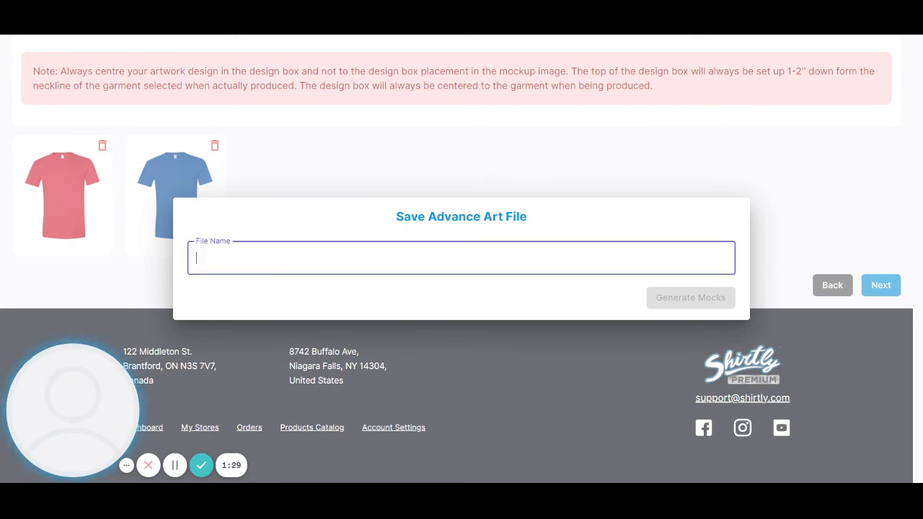
text(TEST)
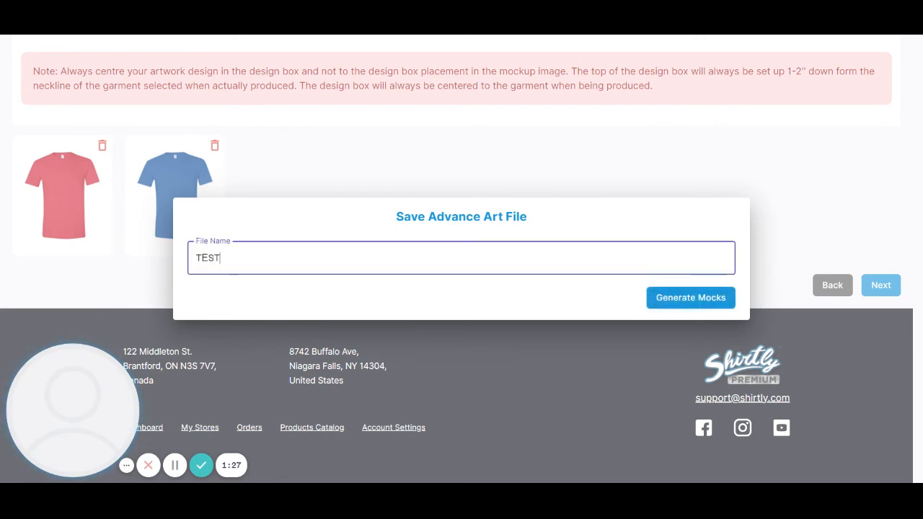
click(716, 308)
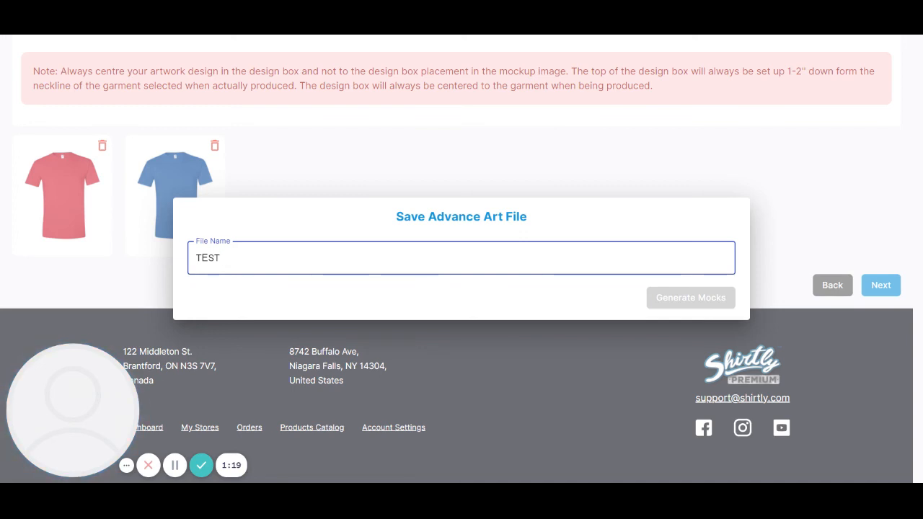
click(701, 299)
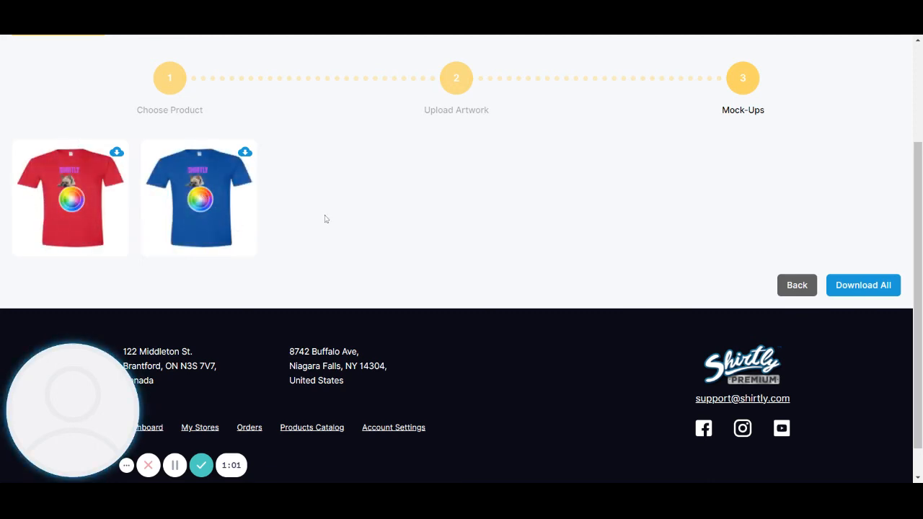
Review the generated red and blue shirt mock-ups, and return to the Upload Artwork stage.
scroll(326, 249, up, 2)
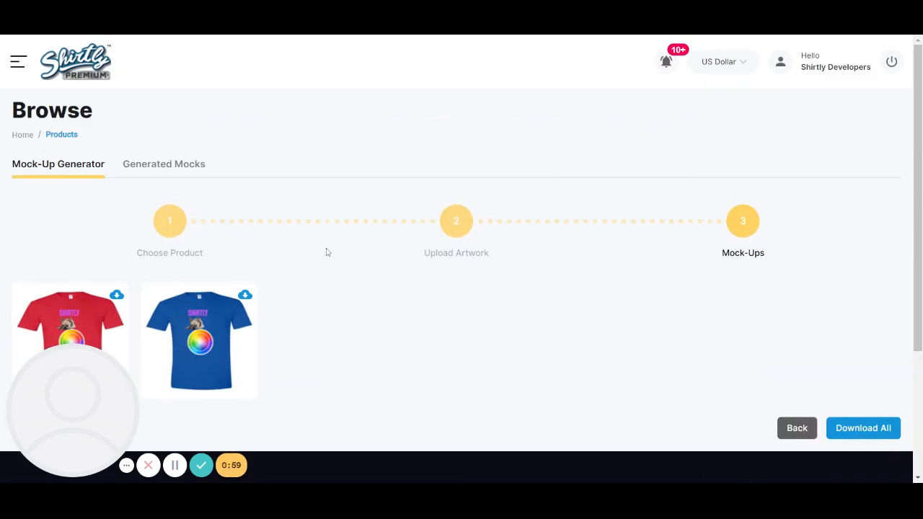
scroll(375, 274, down, 2)
click(796, 294)
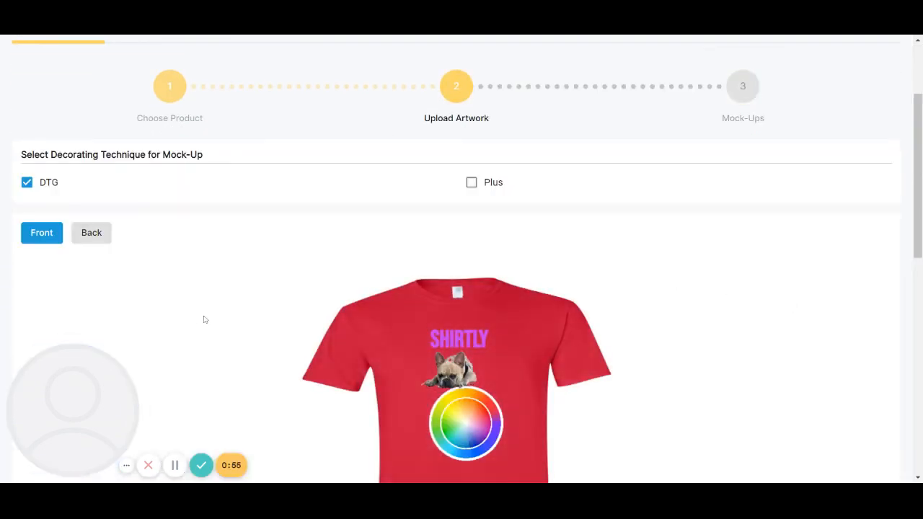
Try to apply the saved design with the text, dog and color wheel from the Advanced Art Files to the shirt front.
scroll(205, 319, down, 3)
scroll(463, 163, up, 1)
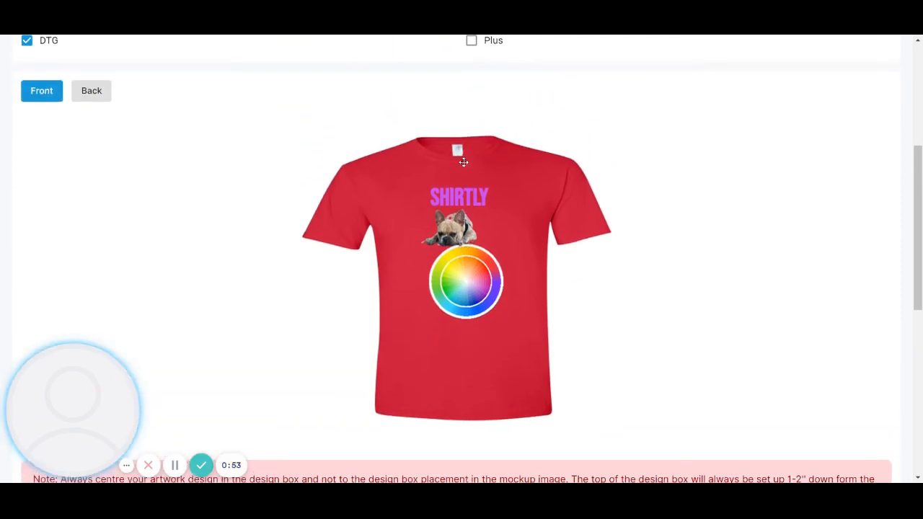
scroll(463, 162, up, 1)
click(462, 238)
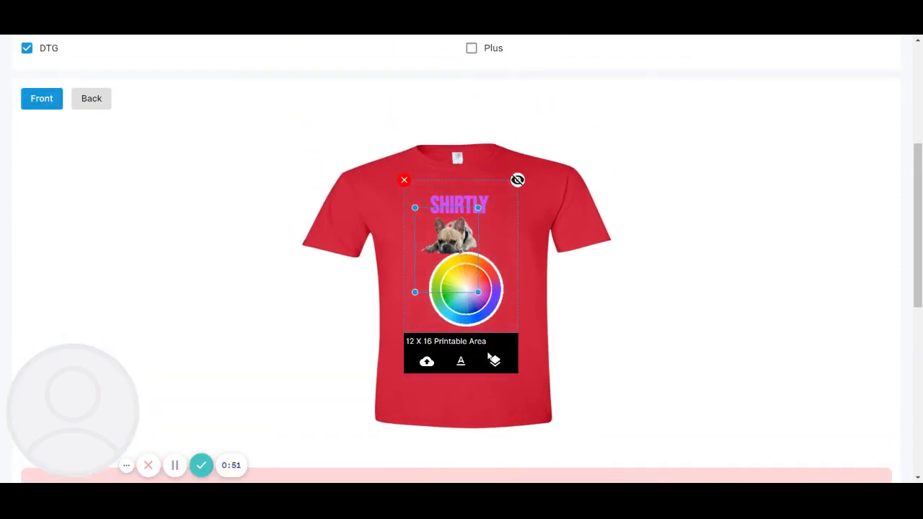
click(426, 361)
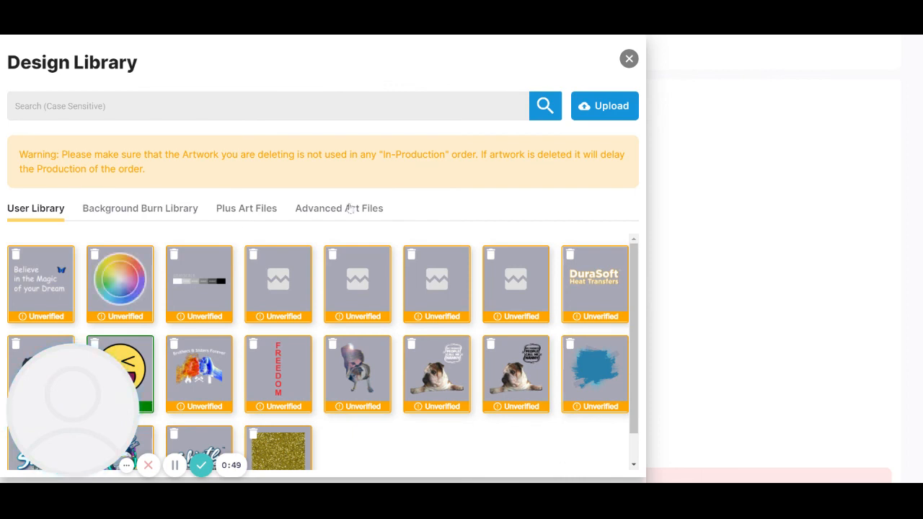
click(349, 208)
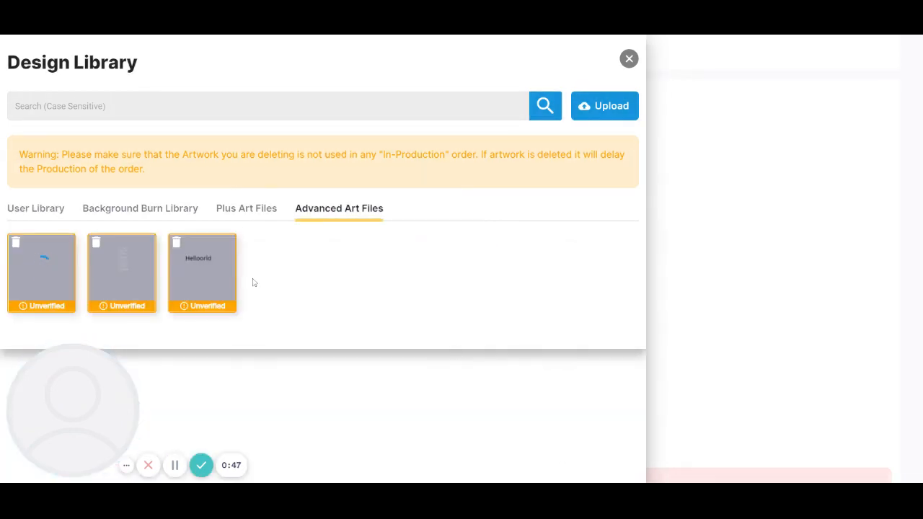
mouse_move(40, 295)
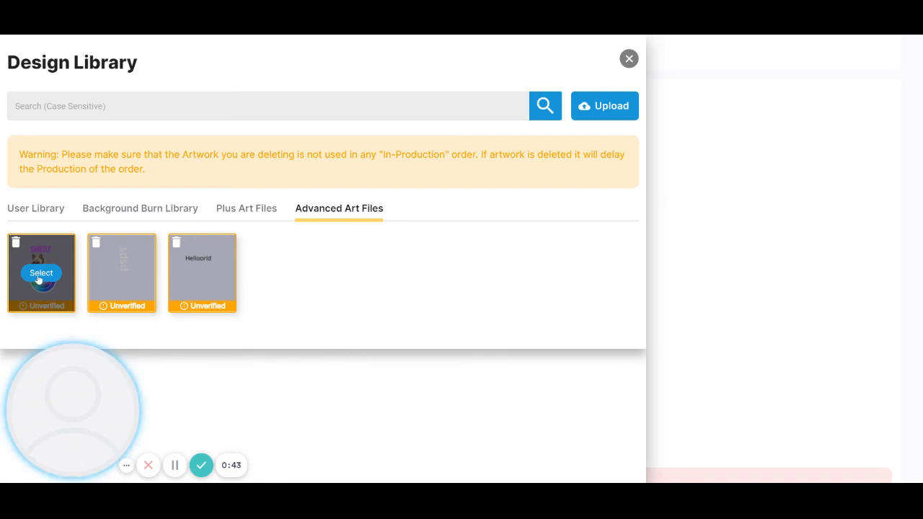
click(41, 274)
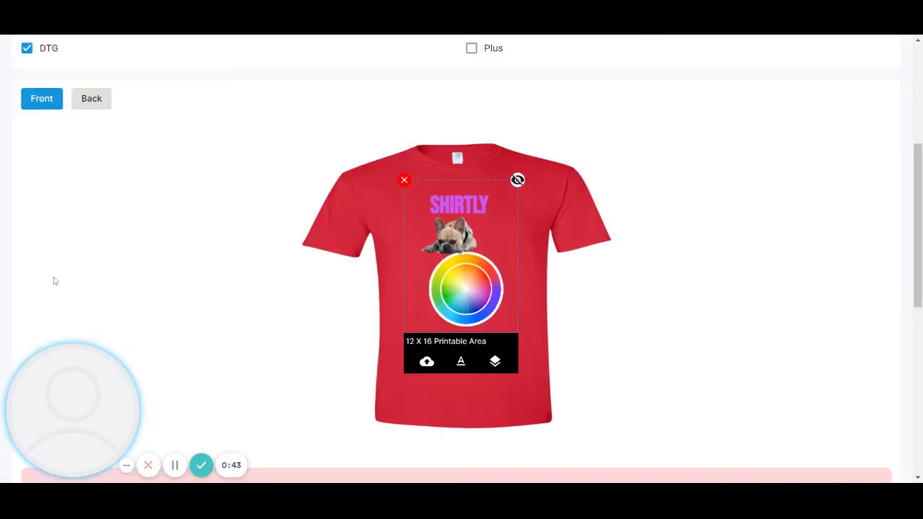
Clear all artwork from the front design box of the red shirt.
click(404, 179)
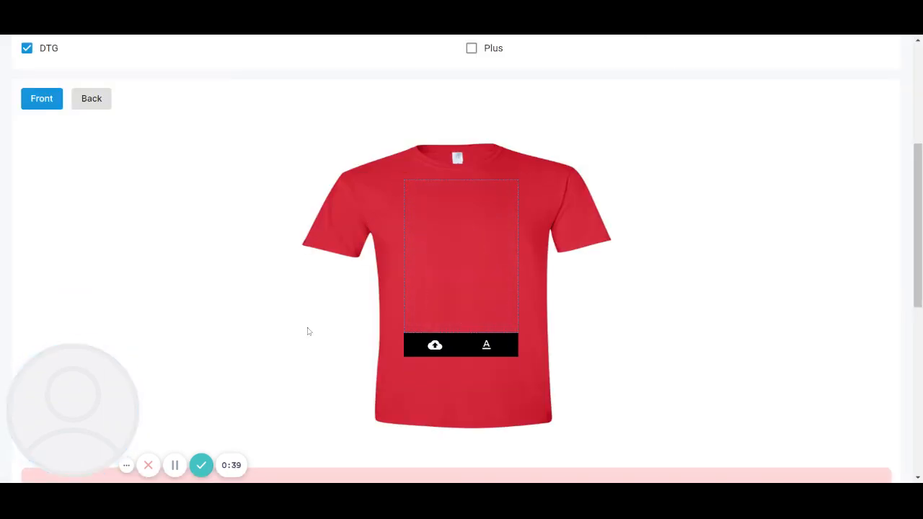